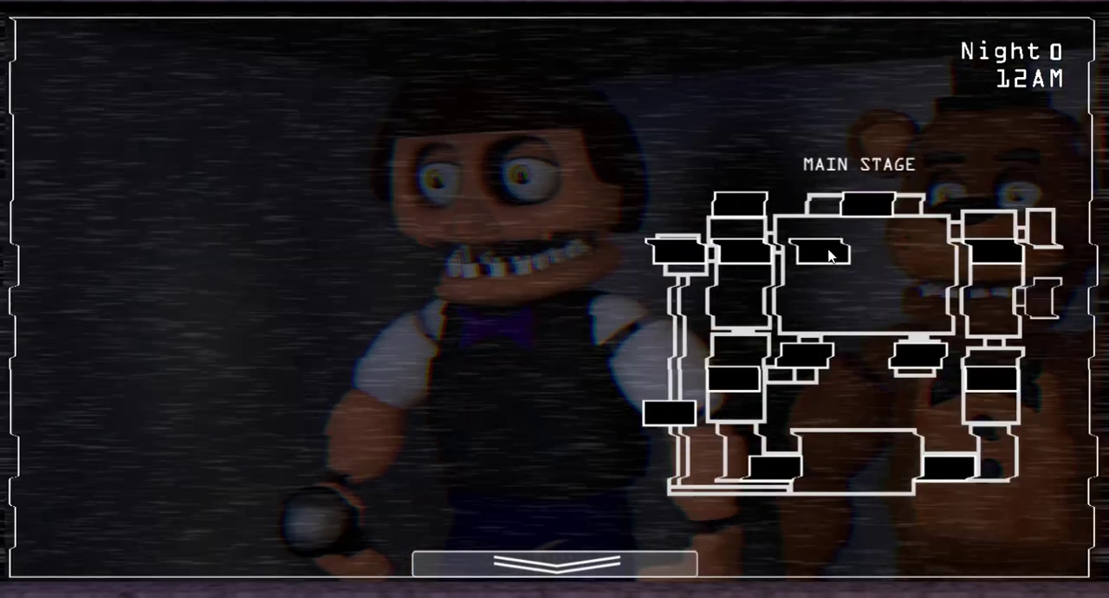
Check the Main Area, Parts and Services, Kitchen and Right Hall camera feeds
left_click(759, 254)
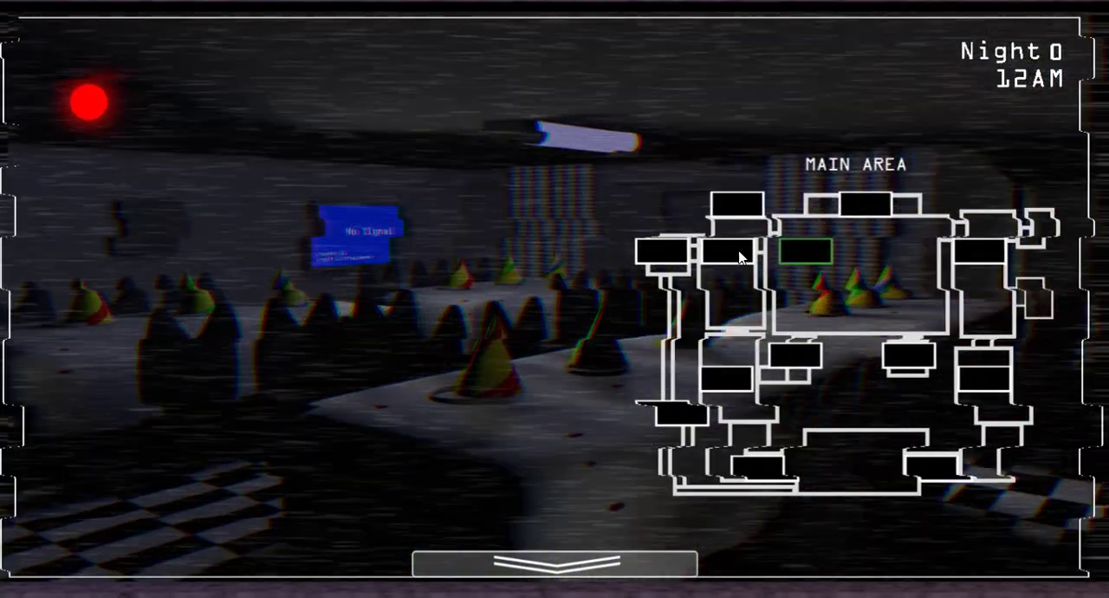
left_click(740, 257)
left_click(685, 251)
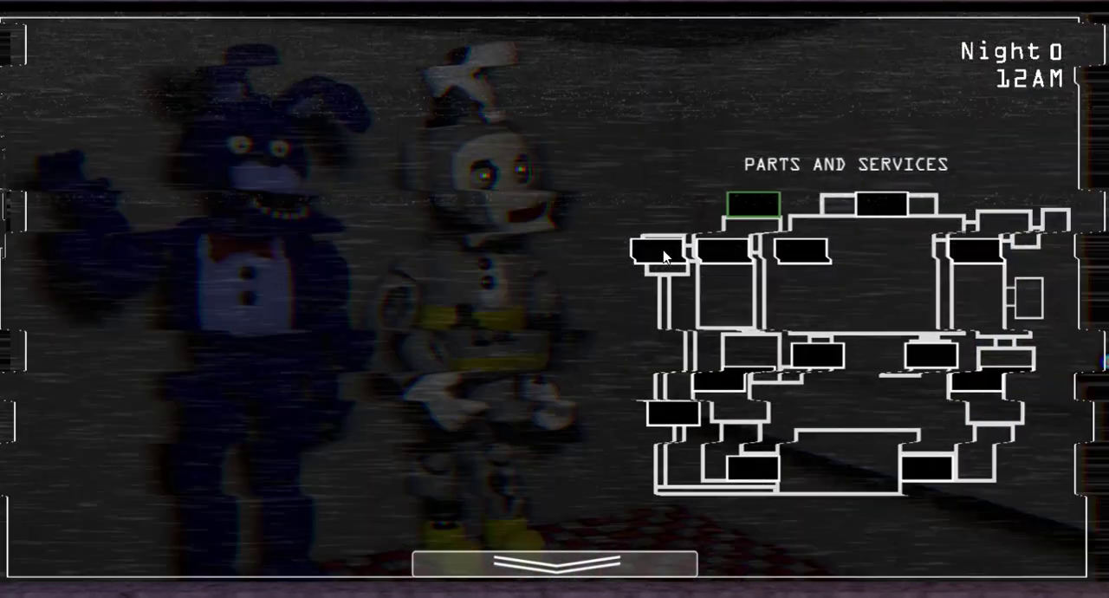
left_click(665, 255)
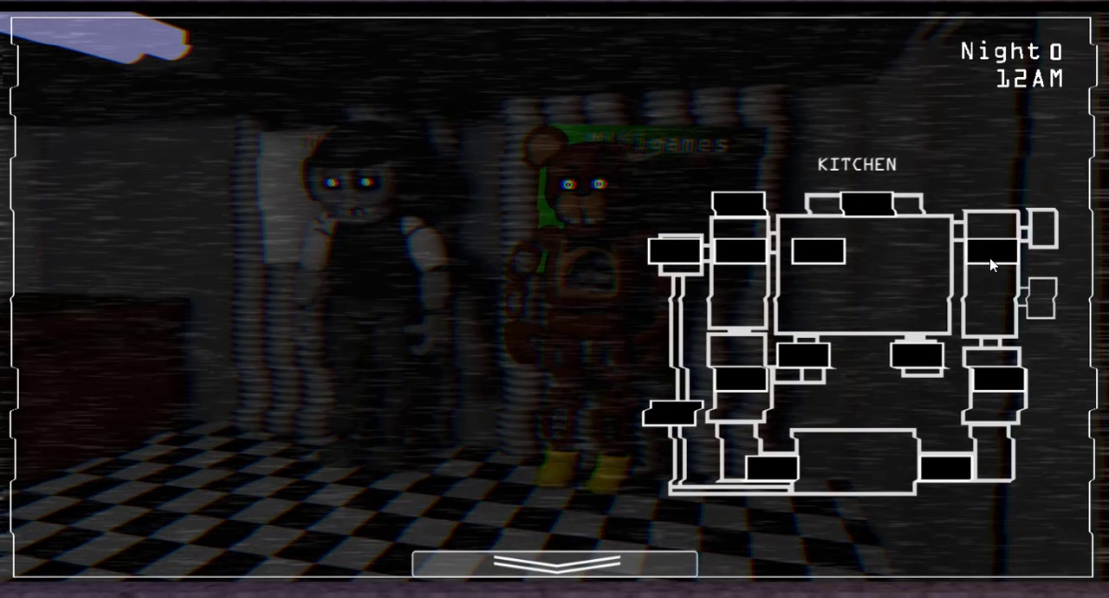
left_click(992, 265)
left_click(919, 362)
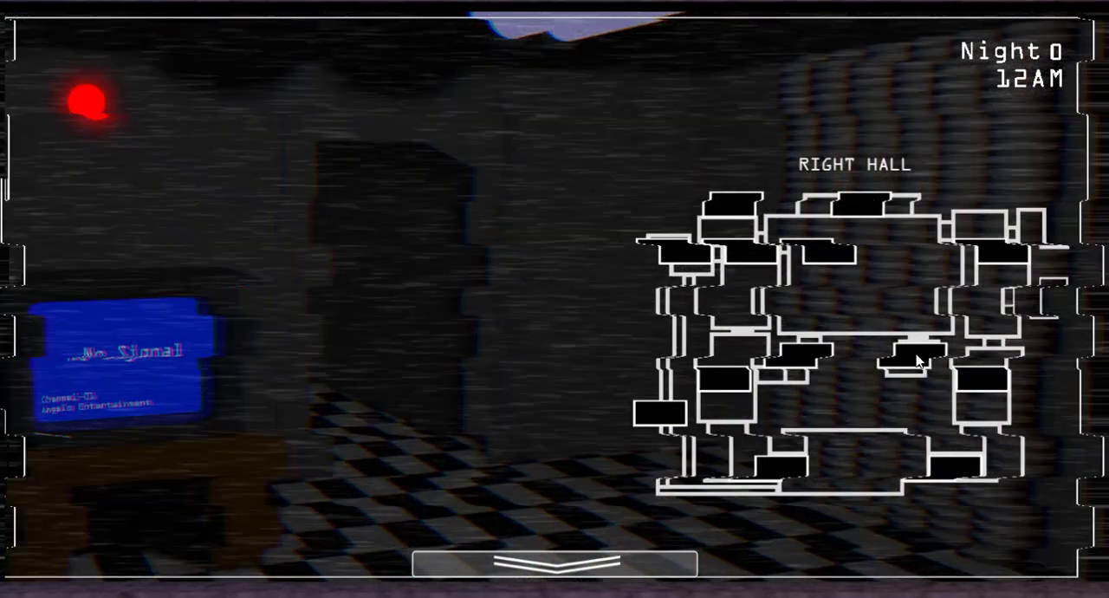
Check the generator room, Left Hall, door and Restrooms cameras, then return to Main Stage
left_click(806, 353)
left_click(802, 364)
left_click(732, 379)
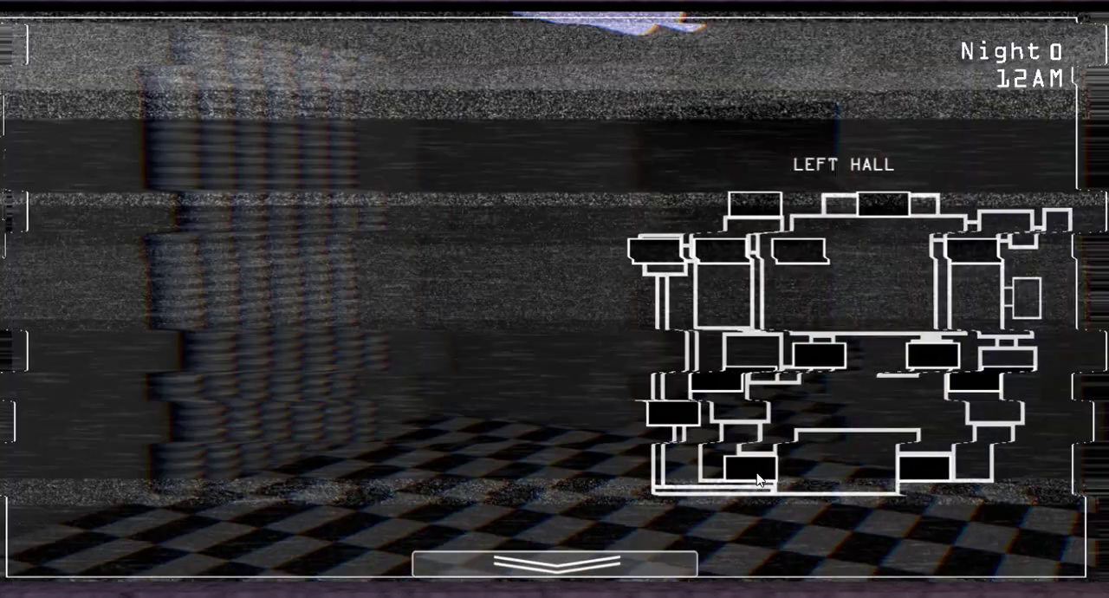
left_click(949, 469)
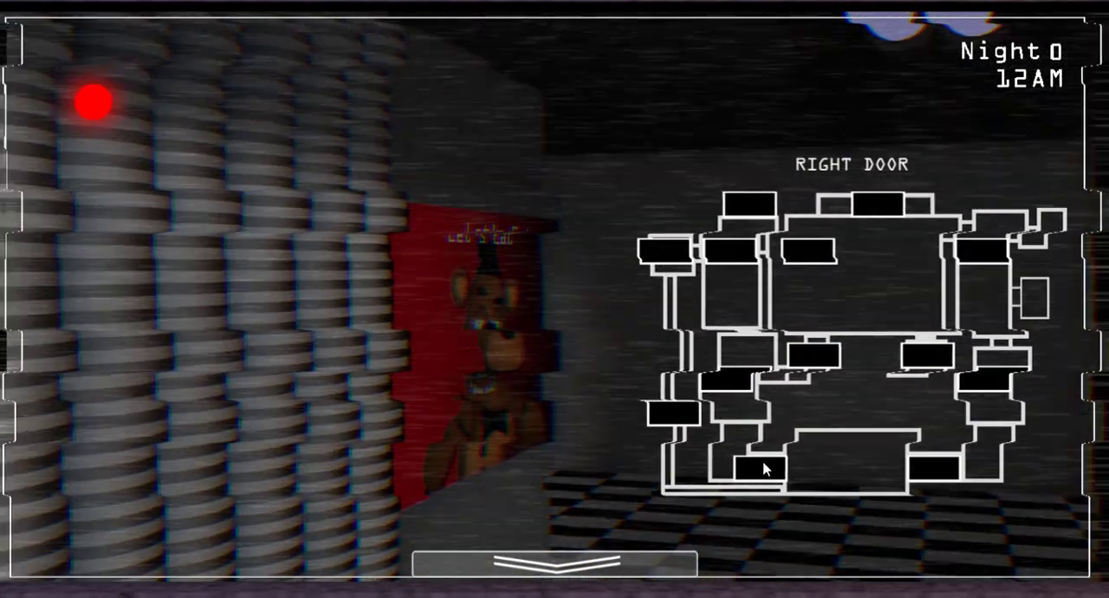
left_click(771, 468)
left_click(830, 205)
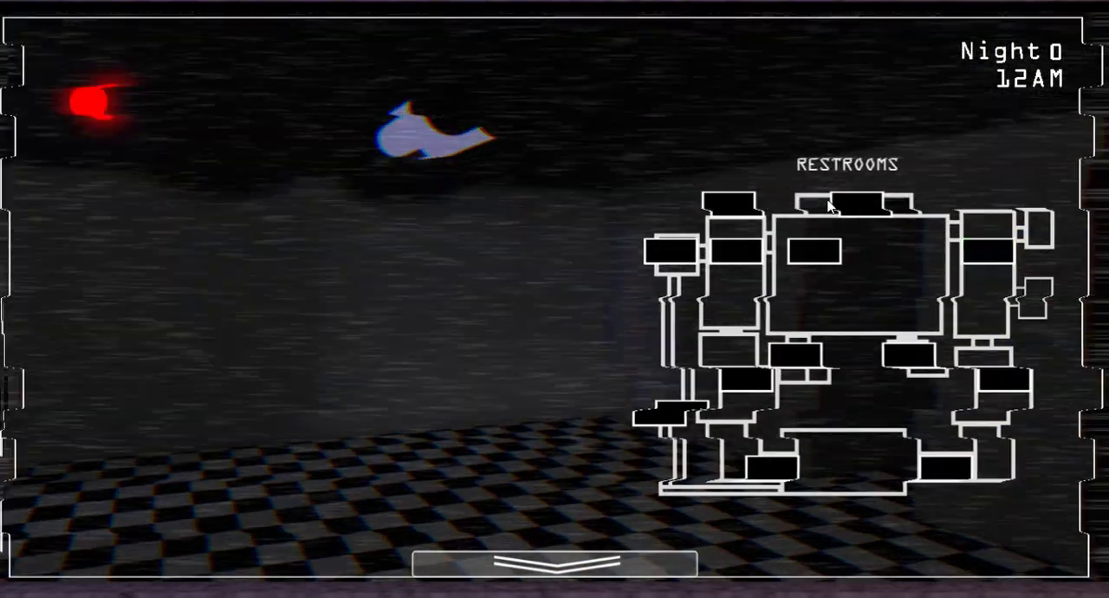
left_click(860, 208)
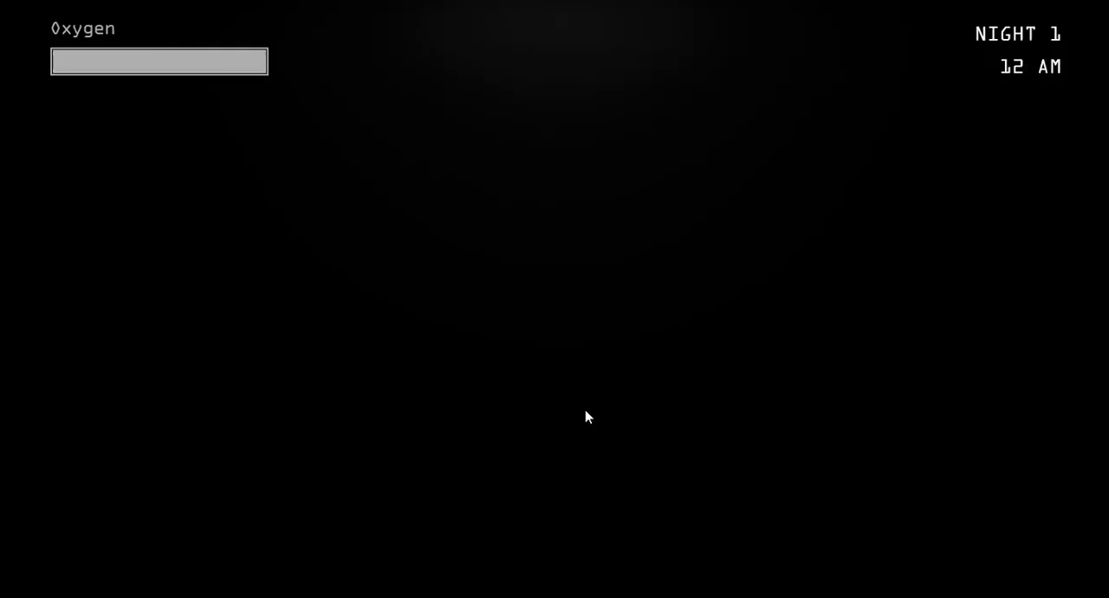
Raise the security camera monitor from the bottom bar, bringing up the static-filled feed
left_click(586, 416)
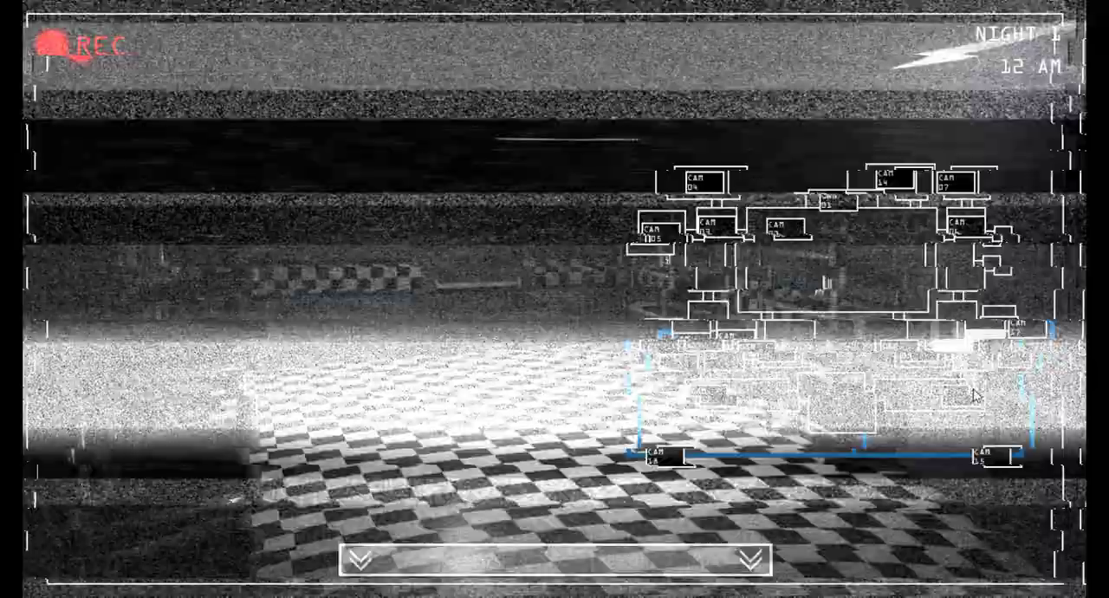
Cycle through the lower, checkered-room and storage cameras, ending on the stage close-up
left_click(1010, 457)
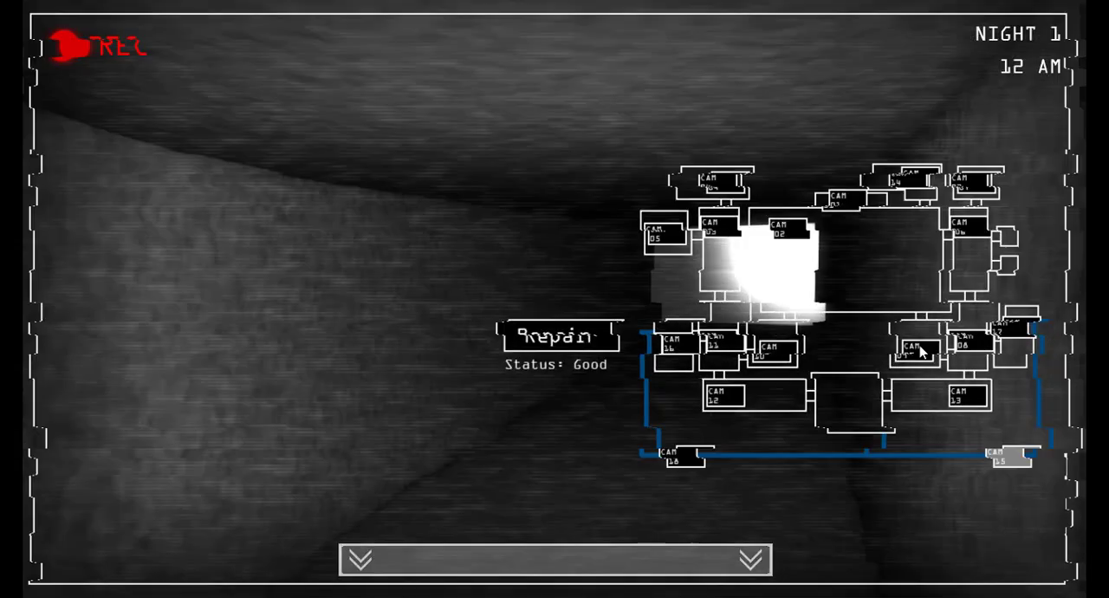
left_click(923, 354)
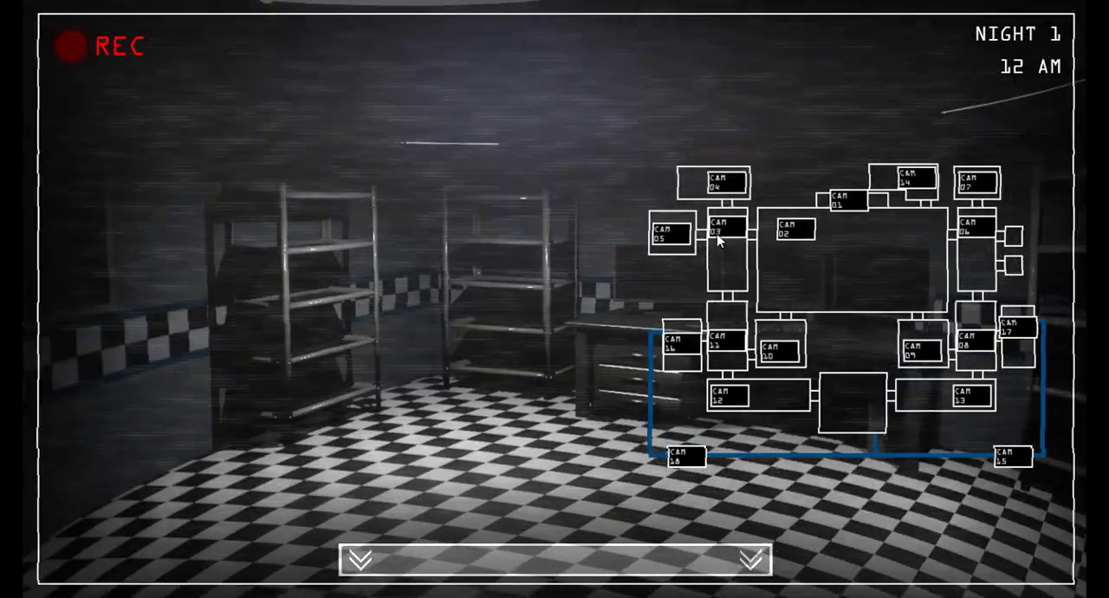
left_click(718, 241)
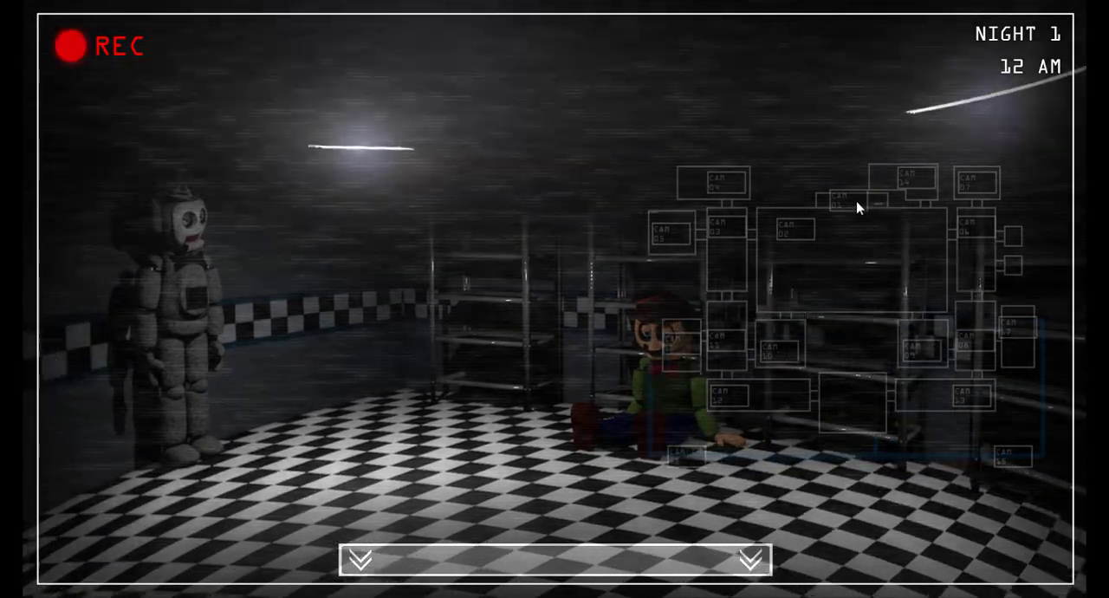
left_click(854, 208)
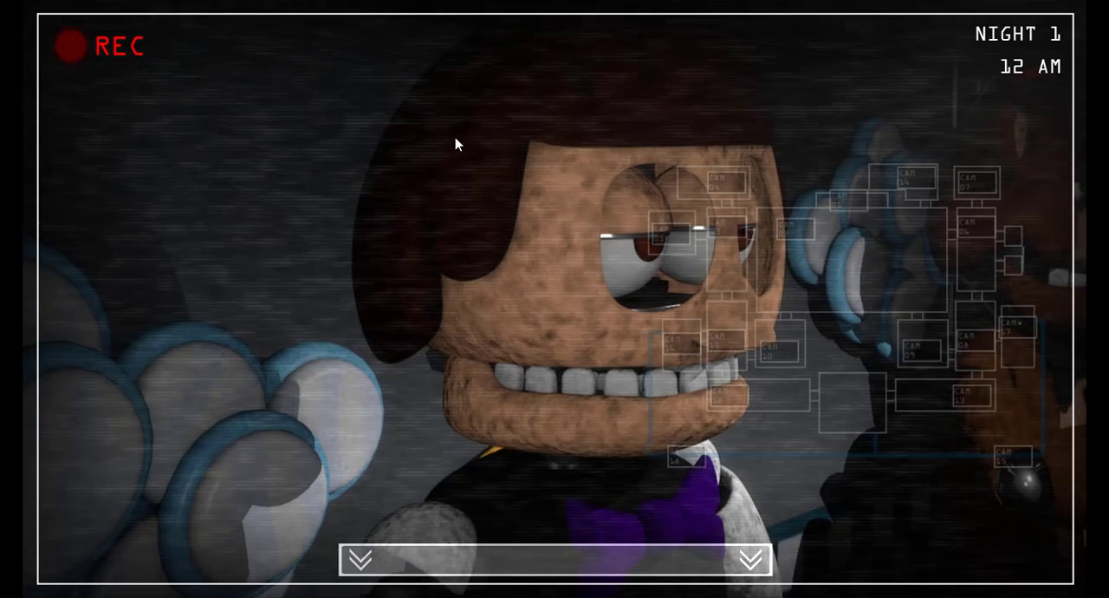